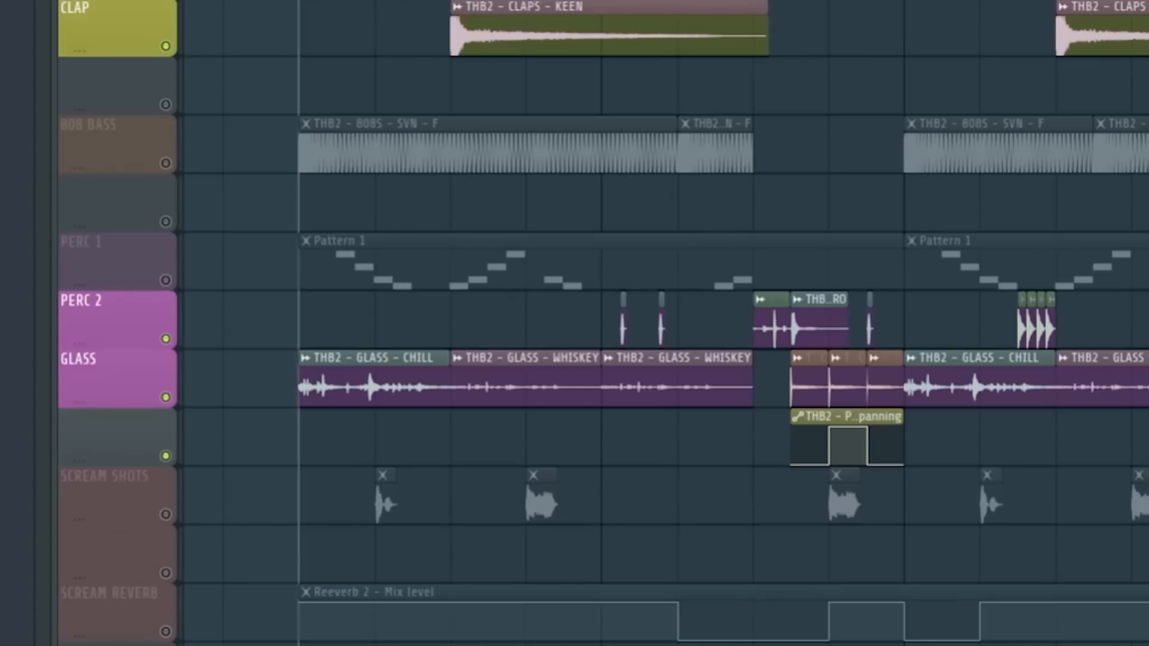
# - Play back the isolated PERC 2 and GLASS tracks to review their percussion, focusing on the fill after bar 6
pyautogui.press('space')
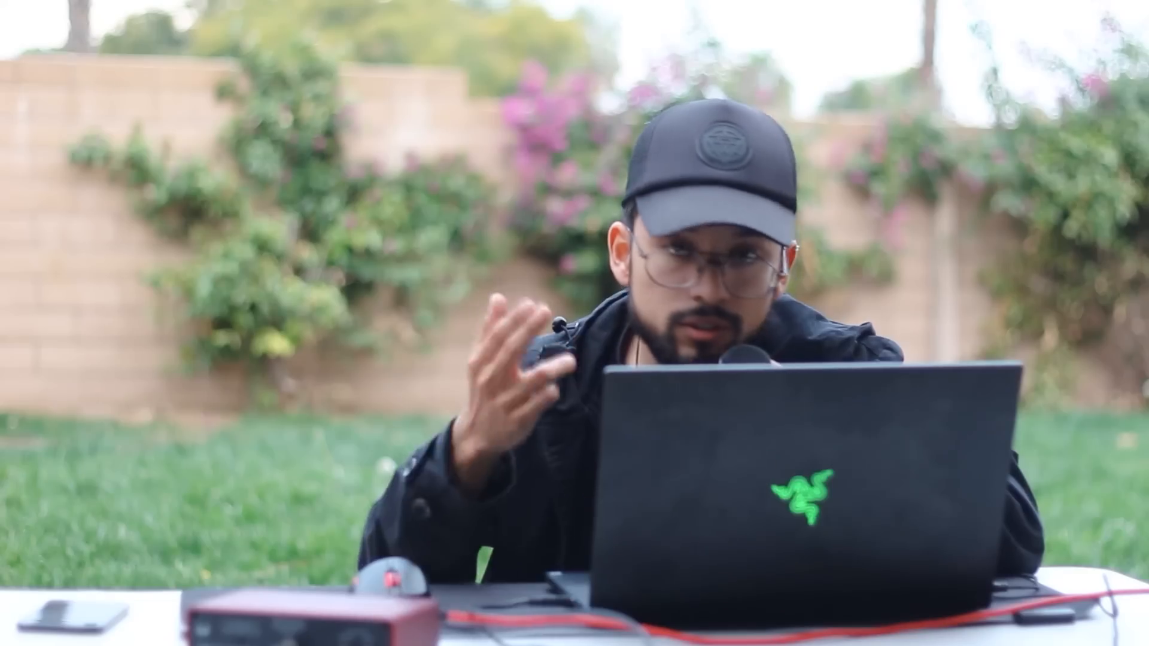
pyautogui.press('space')
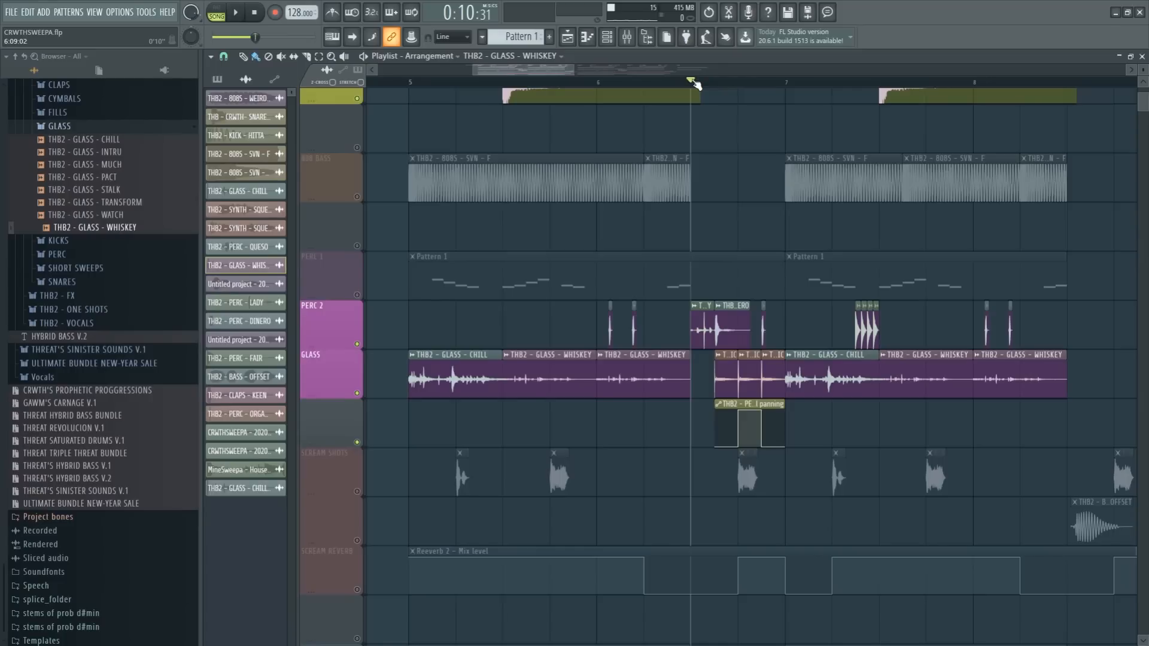
pyautogui.scroll(5, 694, 82)
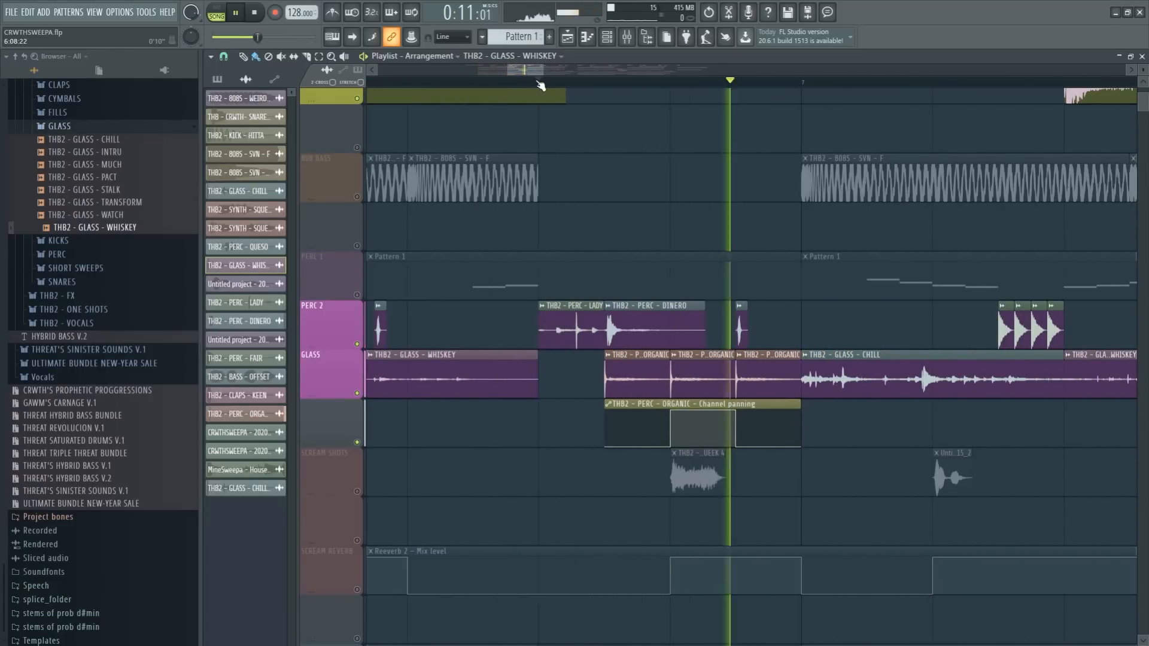
pyautogui.click(357, 344)
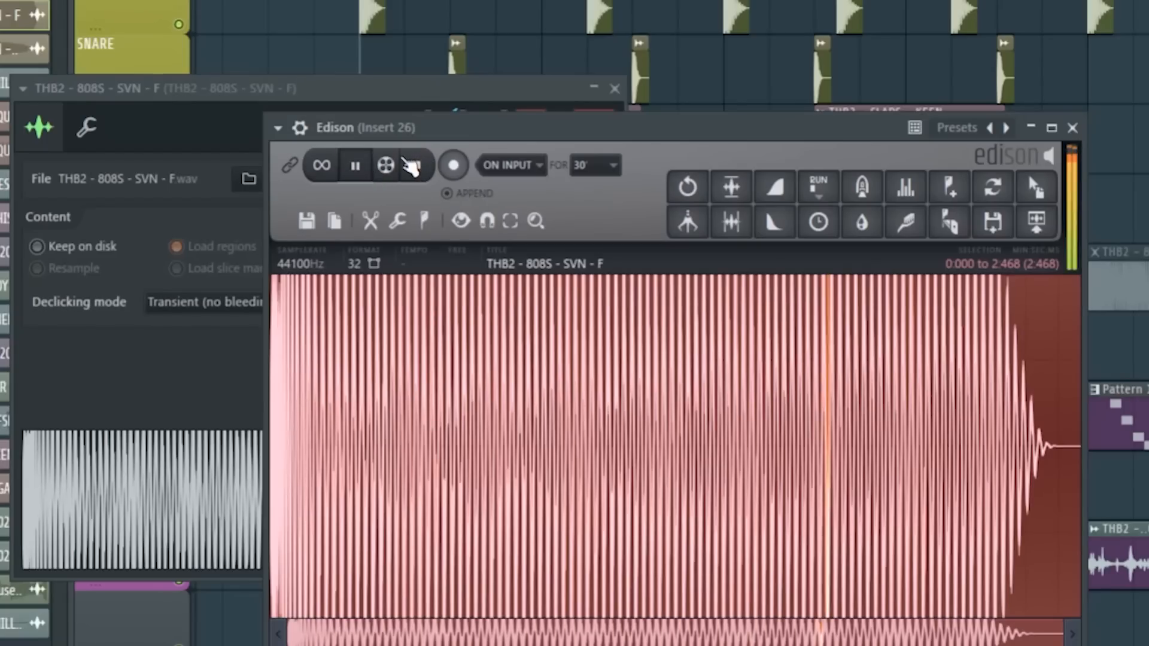
# - Stop the 808 SVN sample's preview in Edison and inspect the Fruity parametric EQ 2 on its mixer insert
pyautogui.click(419, 166)
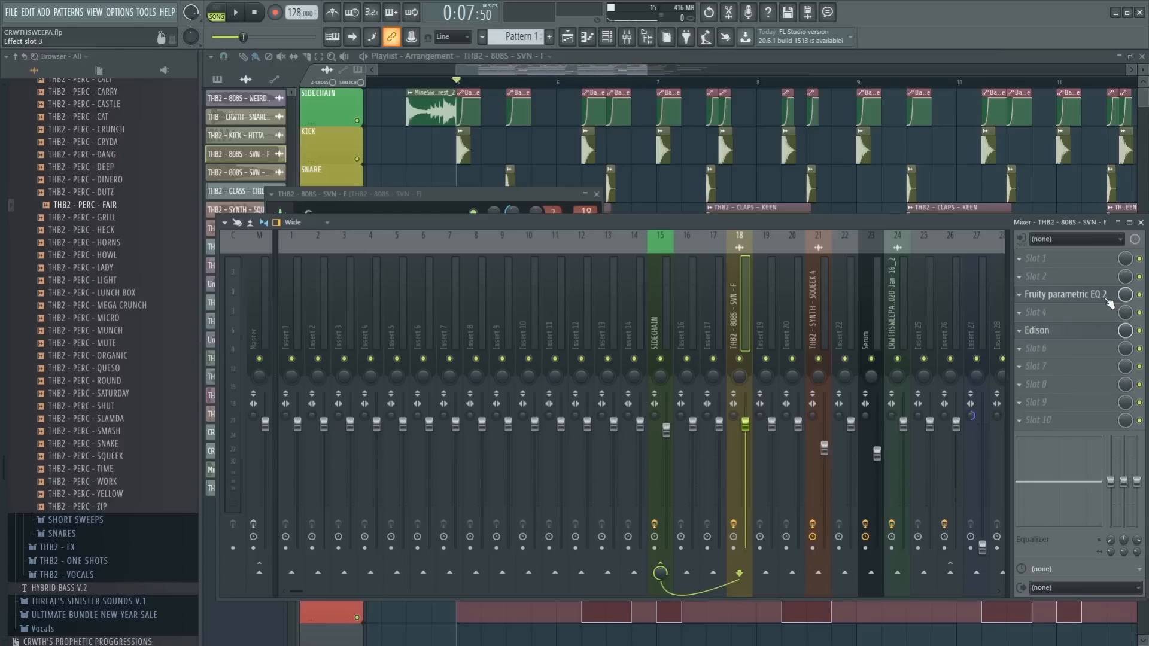
pyautogui.click(1089, 303)
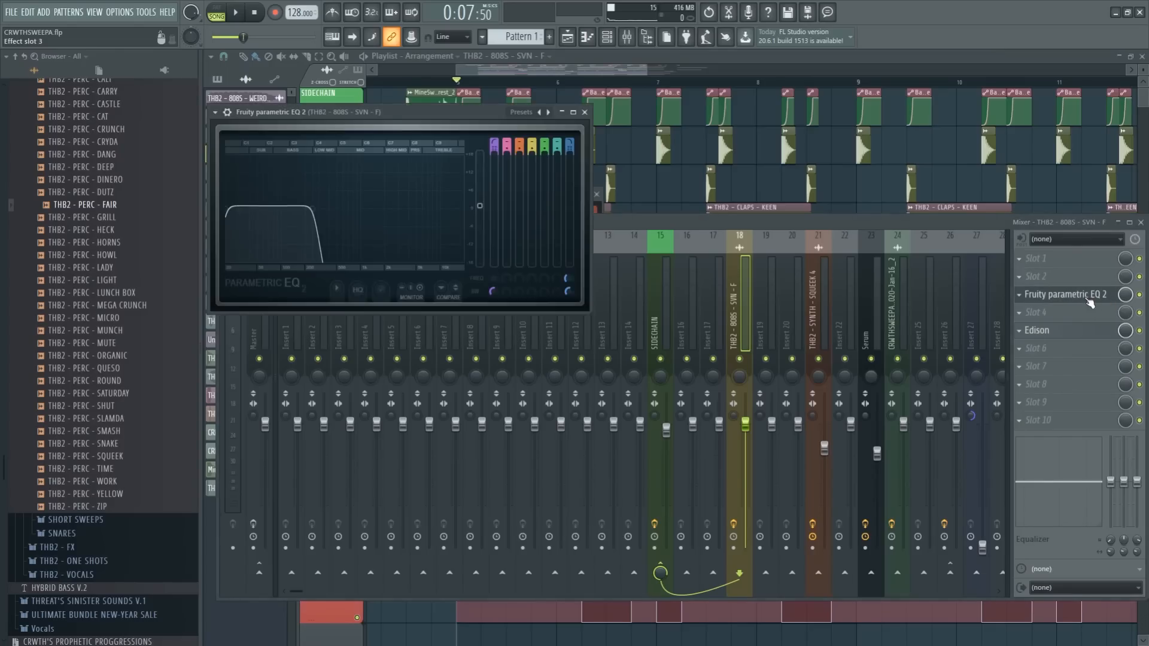
pyautogui.click(852, 444)
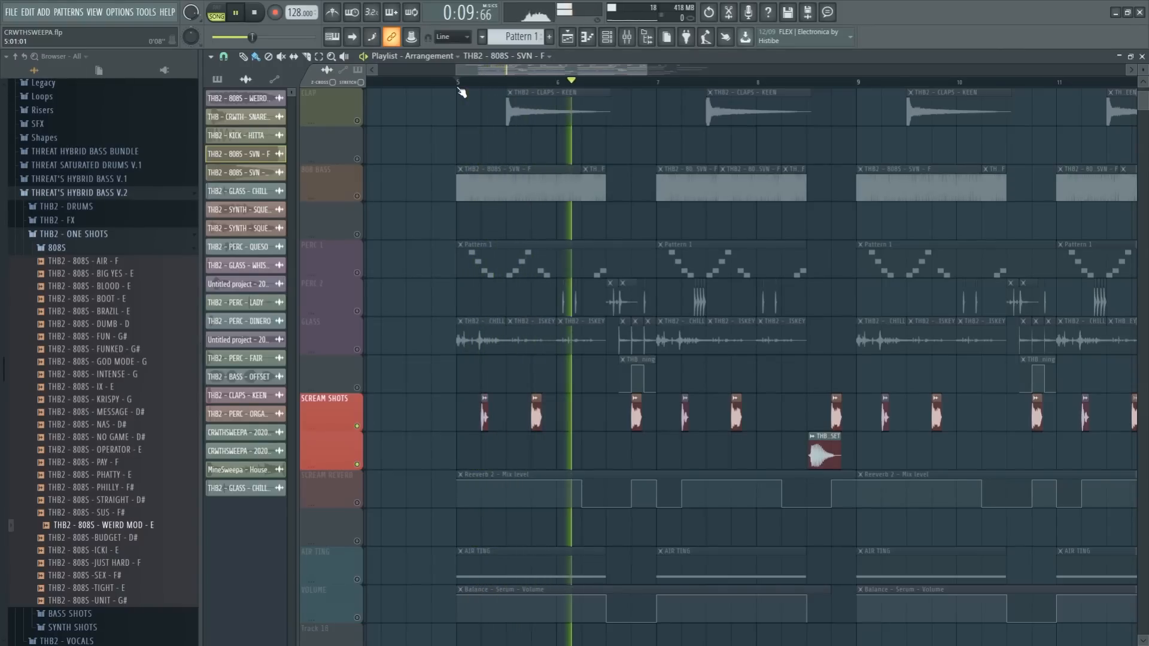
# - Inspect the first SCREAM SHOTS sample and reposition the Fruity Limiter window of its SYNTH - SQUEEK mixer insert
pyautogui.doubleClick(486, 417)
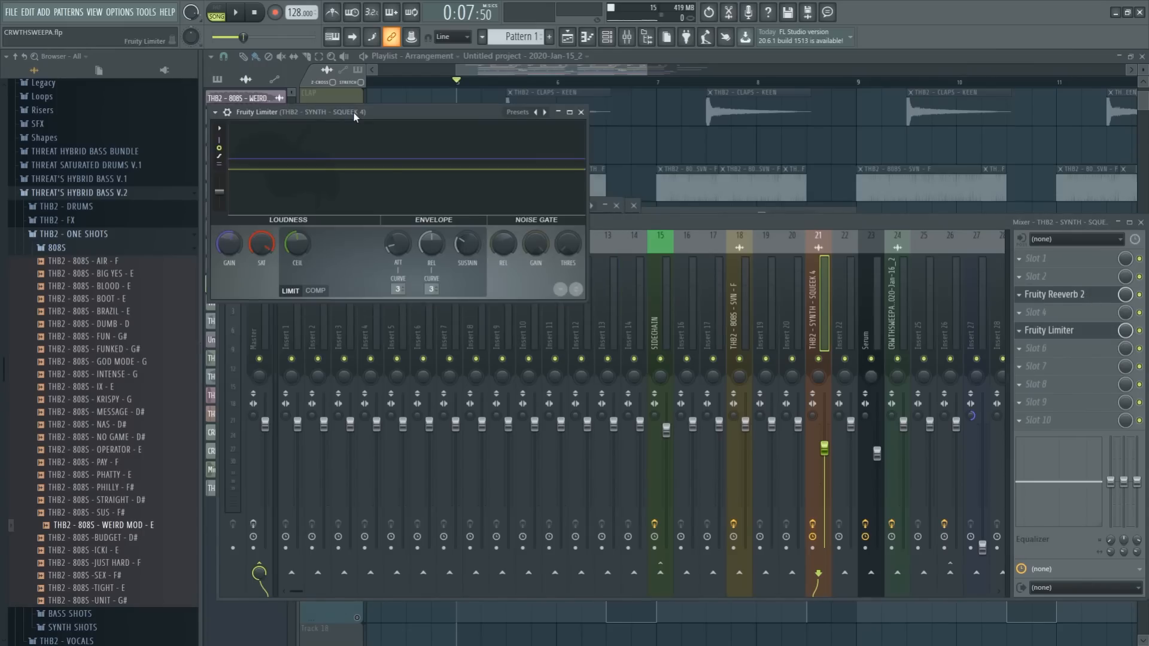
pyautogui.moveTo(353, 116); pyautogui.dragTo(431, 239)
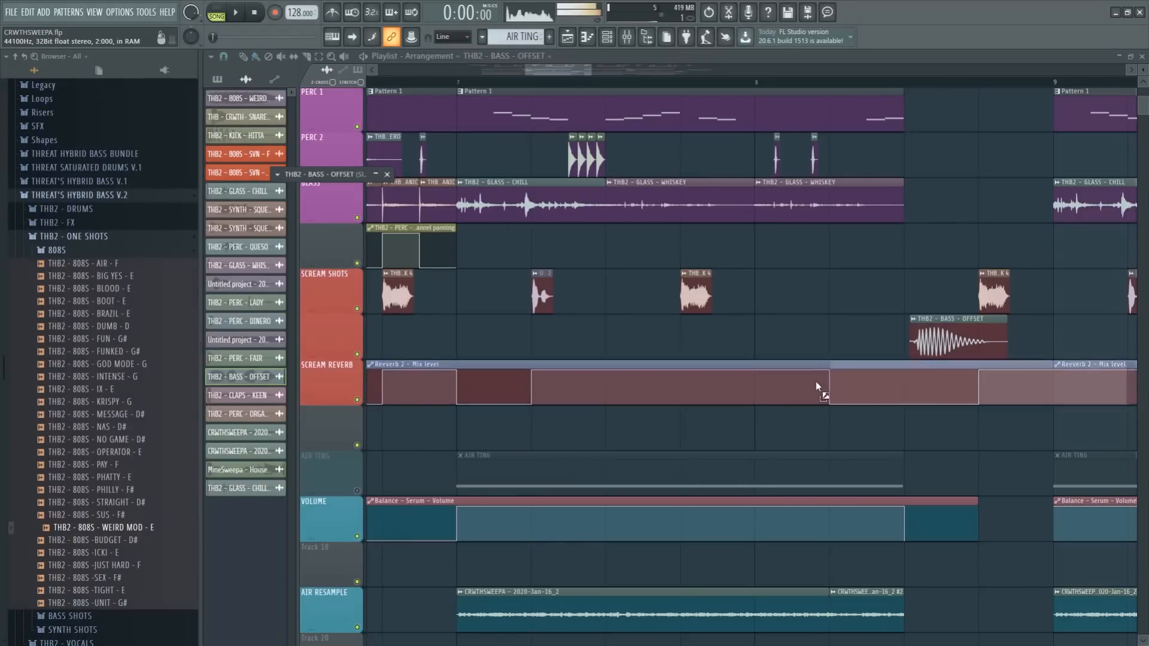
# - Remove the long BASS OFFSET clip beneath GLASS and move its tail onto the second SCREAM SHOTS track
pyautogui.scroll(3, 976, 301)
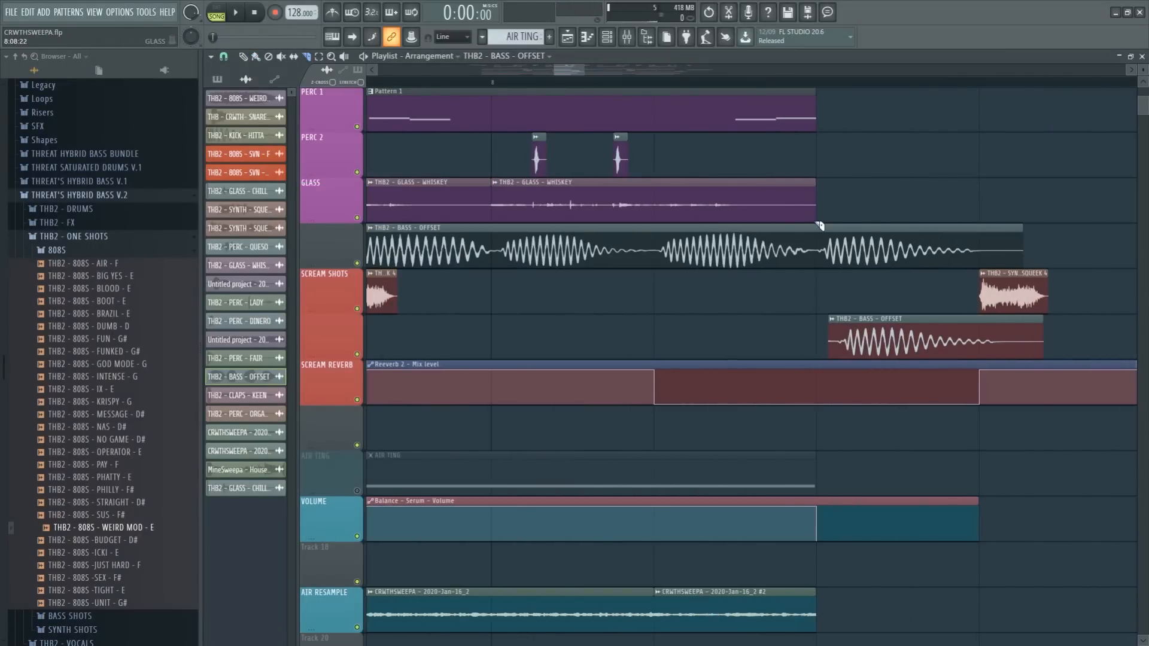
pyautogui.rightClick(568, 242)
pyautogui.moveTo(887, 232); pyautogui.dragTo(901, 323)
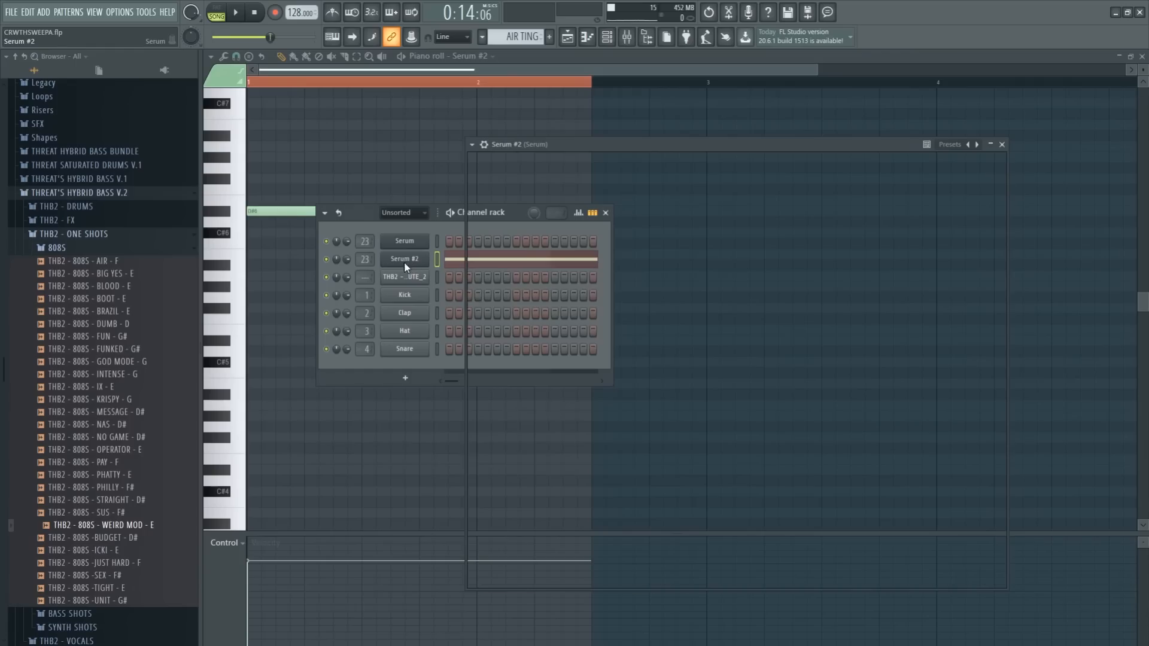
# - Open the Serum #2 synth from the channel rack and view the available filter type categories
pyautogui.click(404, 259)
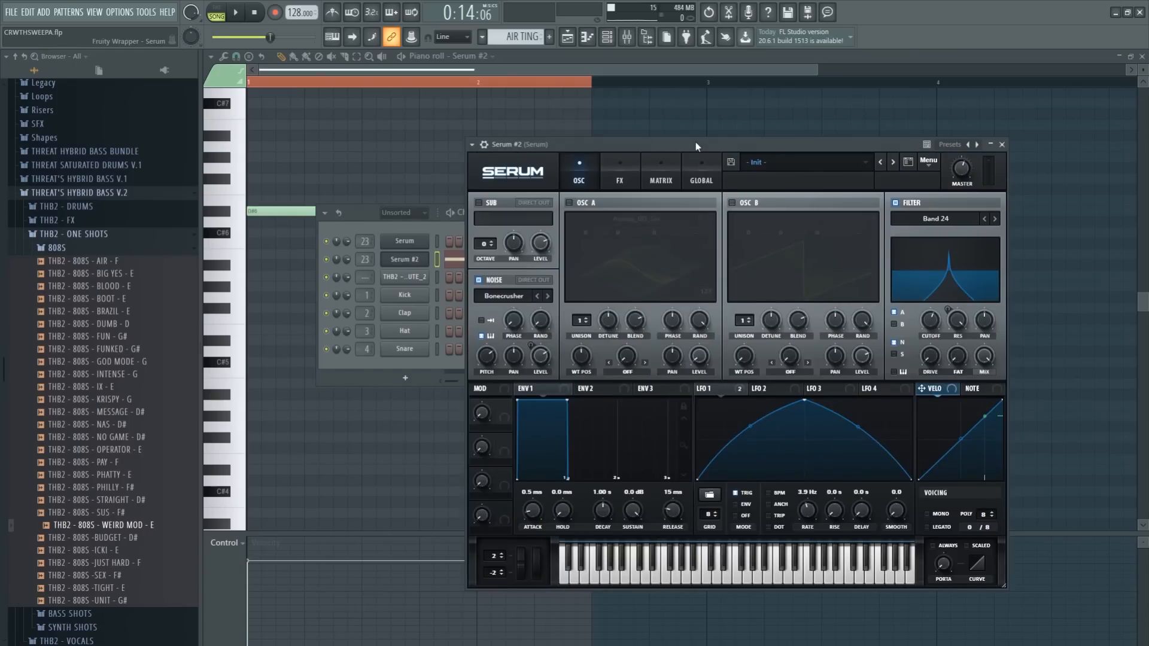
pyautogui.moveTo(696, 141); pyautogui.dragTo(659, 152)
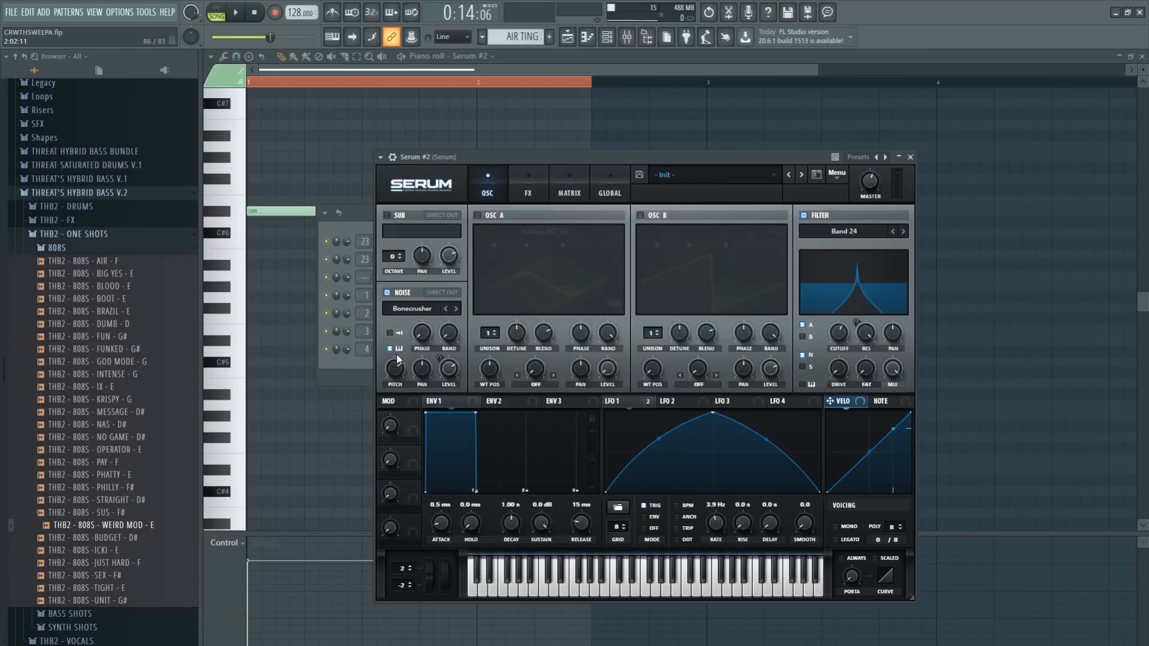
pyautogui.click(860, 233)
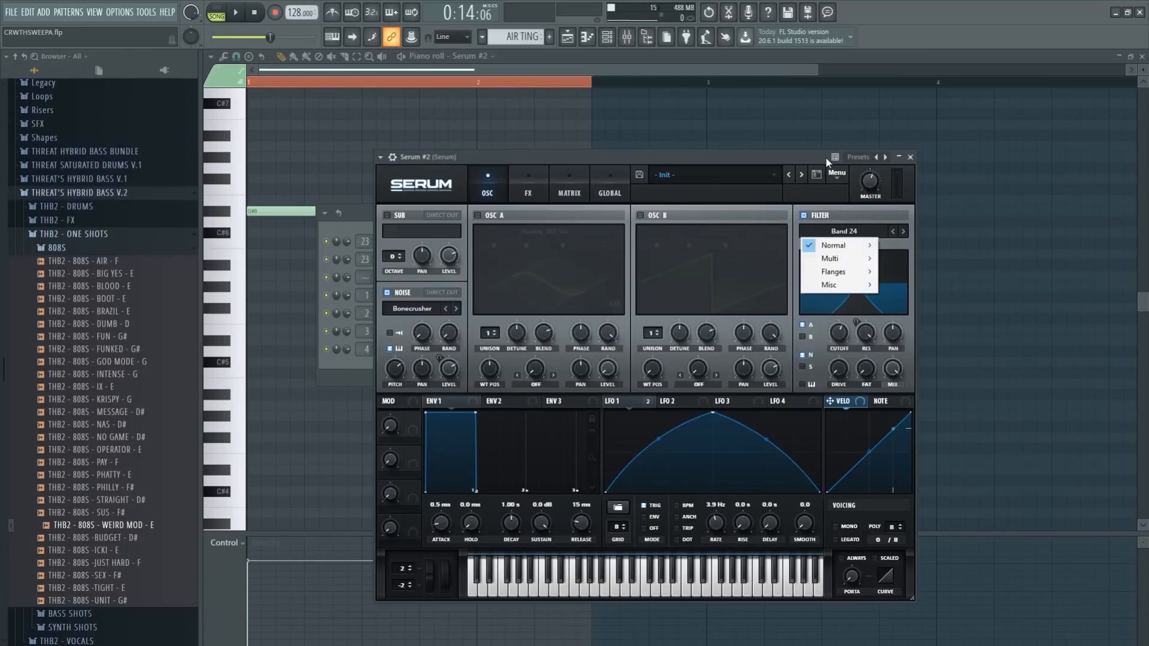
pyautogui.click(879, 263)
# - Show the mixer, play the AIR TING pattern, and compare Serum's sound with its filter off and on
pyautogui.press('F9')
pyautogui.press('space')
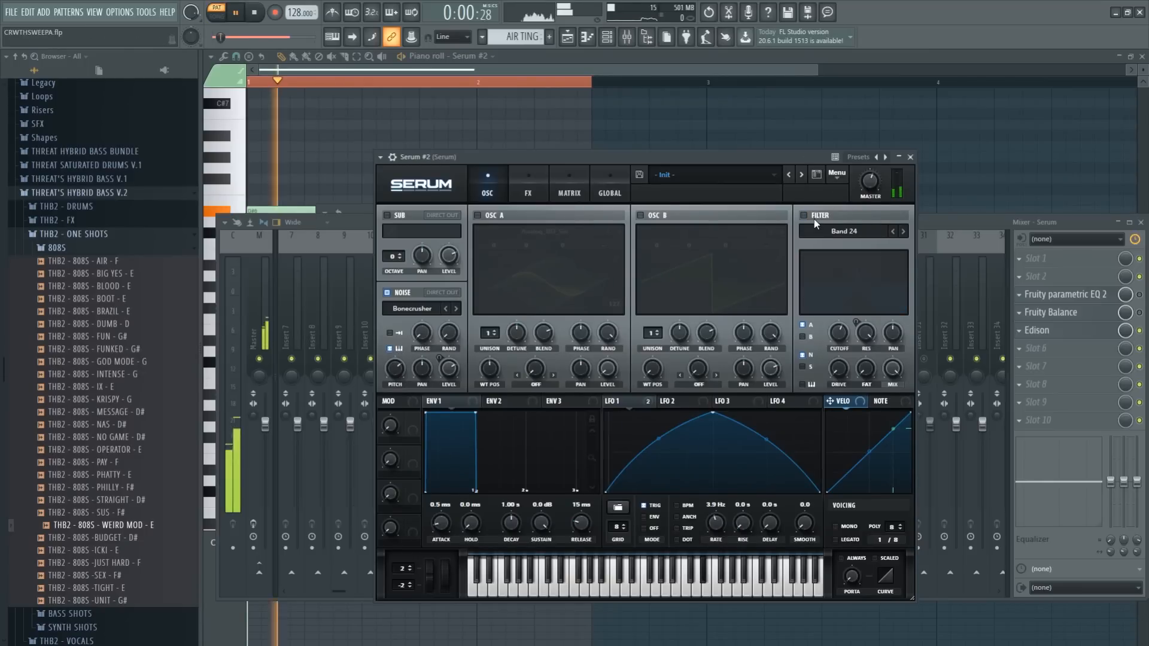
pyautogui.click(803, 215)
pyautogui.click(803, 215)
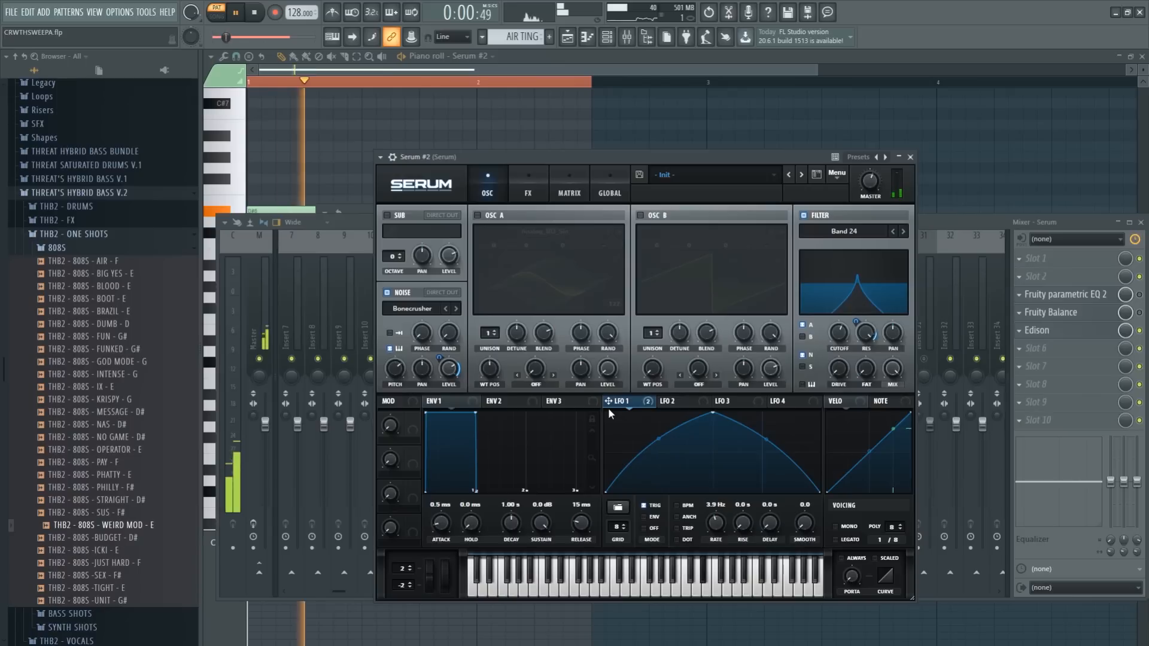
# - Review Serum's effects chain, set the phaser's depth to 28%, and close the synth
pyautogui.click(528, 192)
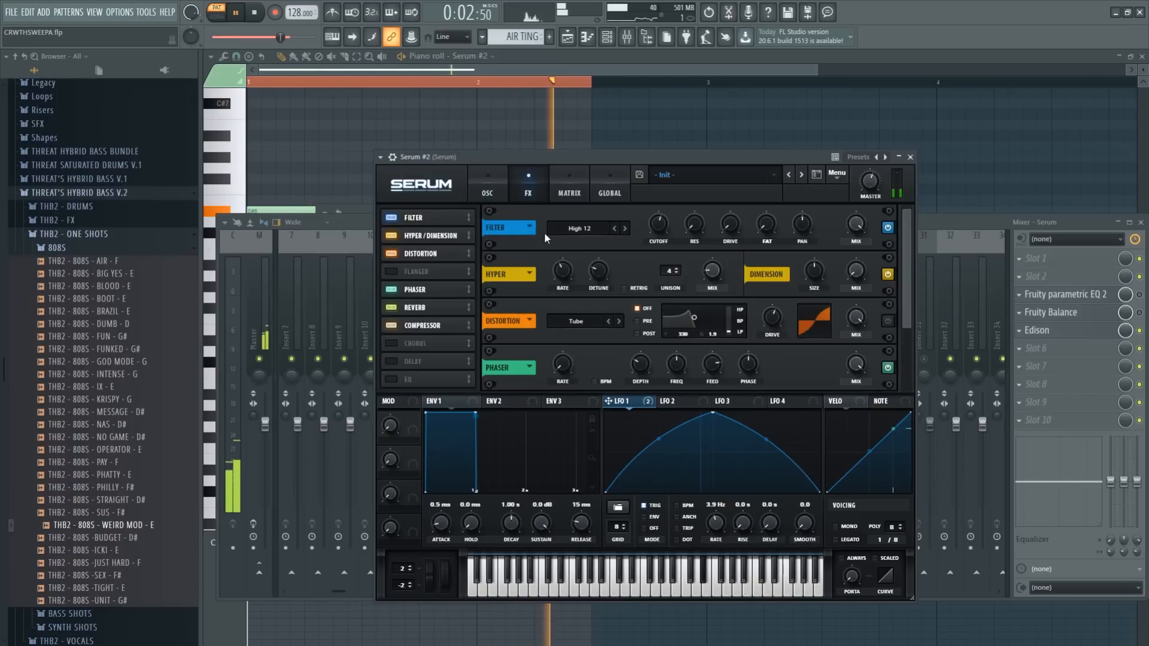
pyautogui.moveTo(907, 281); pyautogui.dragTo(917, 336)
pyautogui.moveTo(640, 279); pyautogui.dragTo(640, 275)
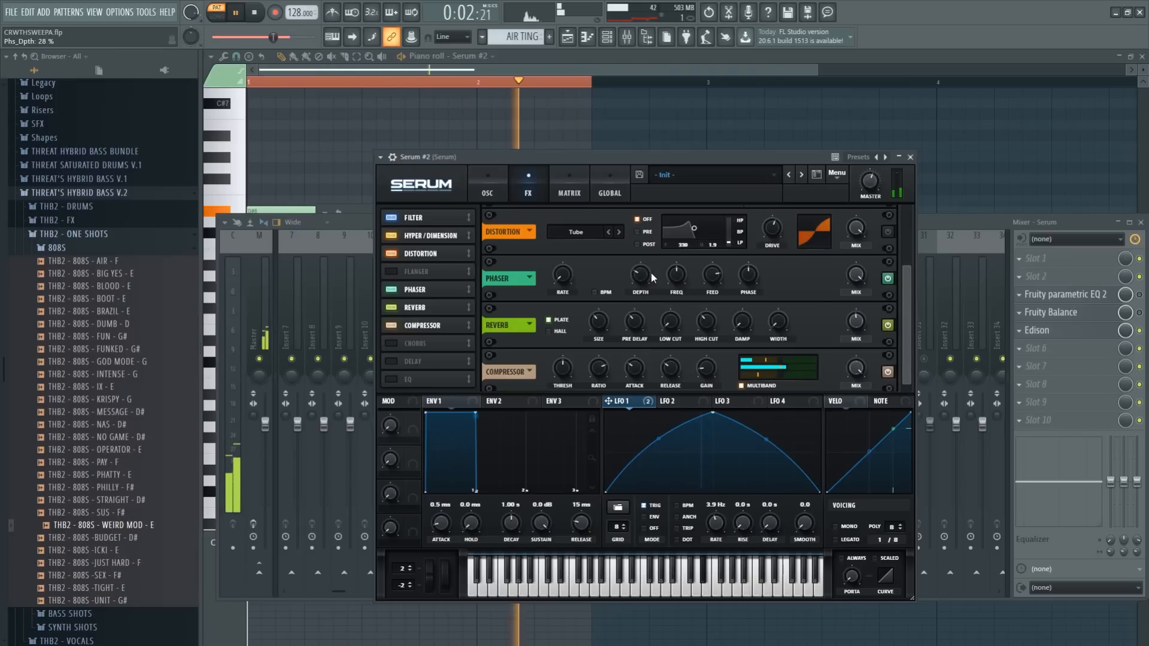
pyautogui.scroll(-1, 722, 334)
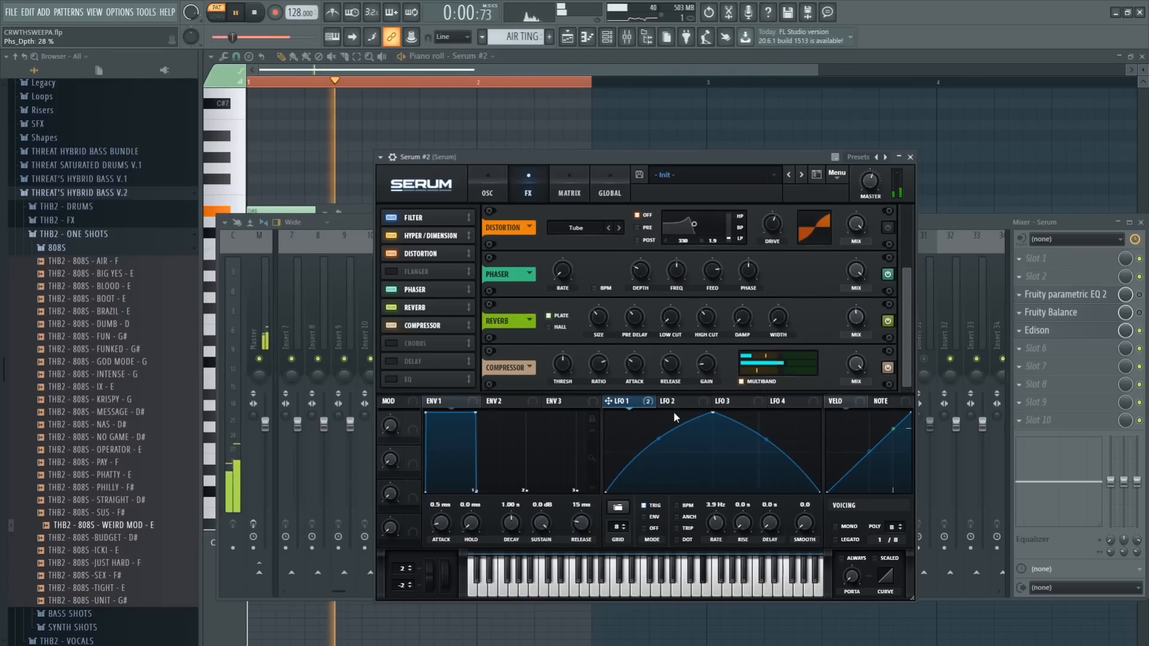
pyautogui.press('Escape')
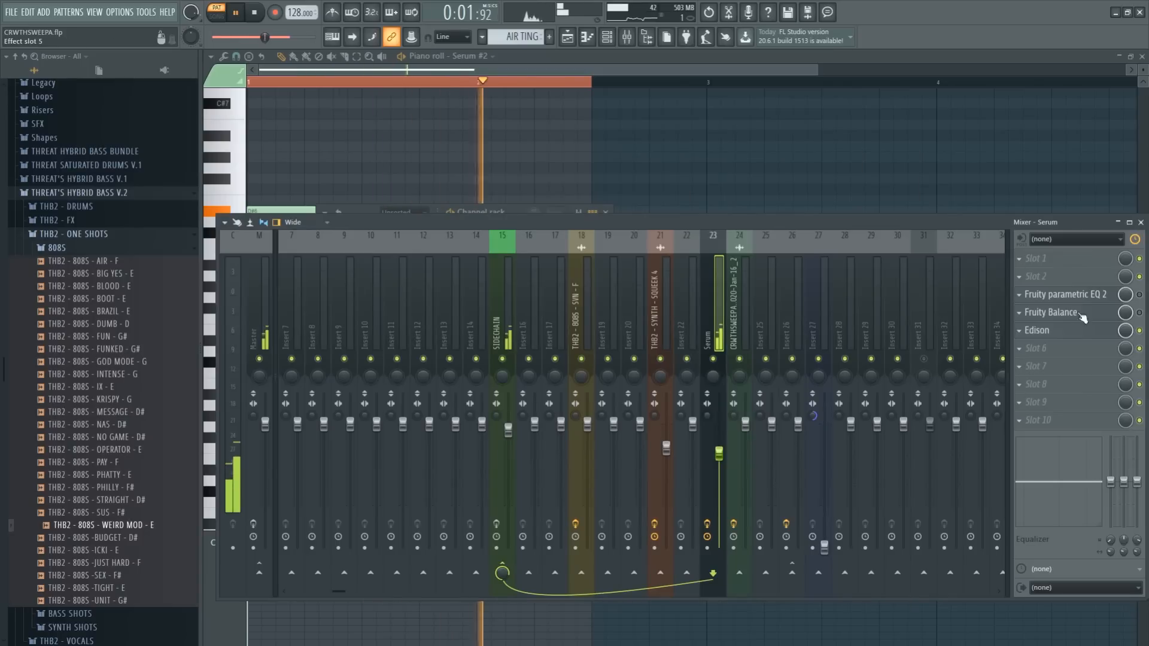
# - Enable Fruity parametric EQ 2 on the Serum insert, view its Fruity Balance settings, and stop playback
pyautogui.click(1086, 295)
pyautogui.click(1139, 295)
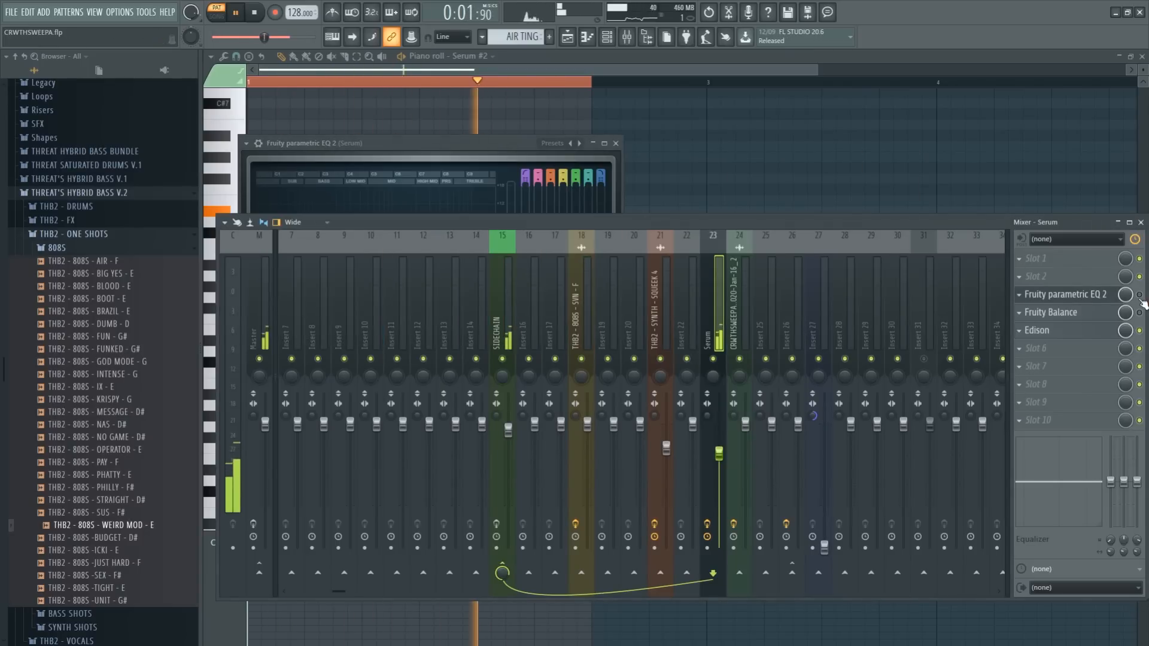
pyautogui.click(1103, 313)
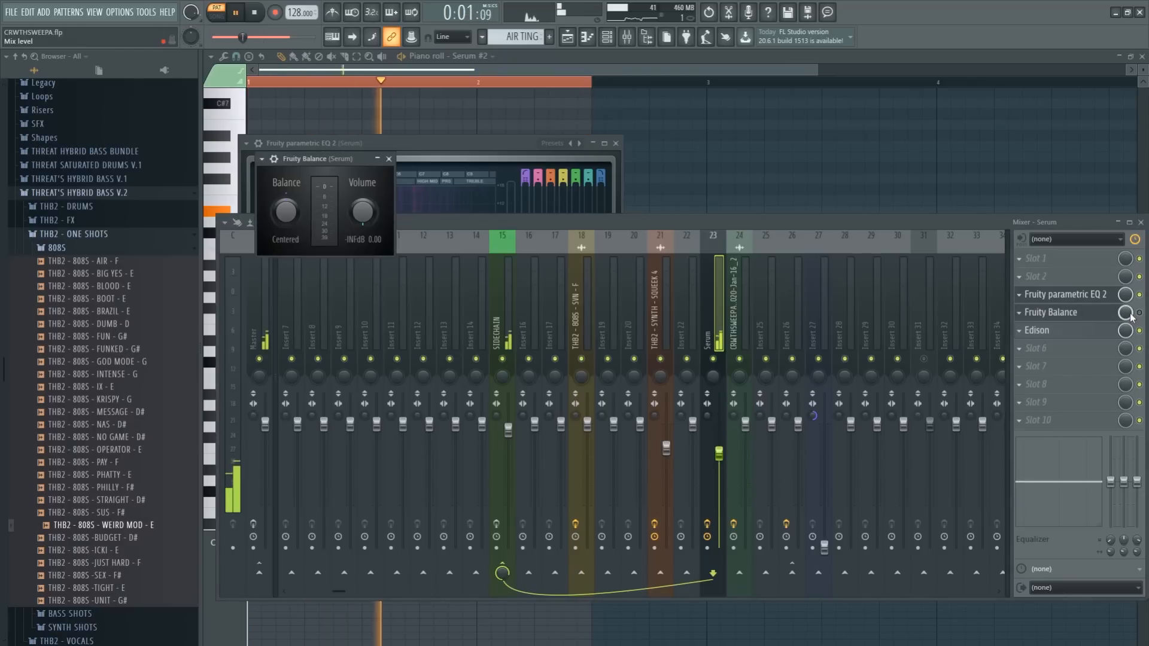
pyautogui.press('space')
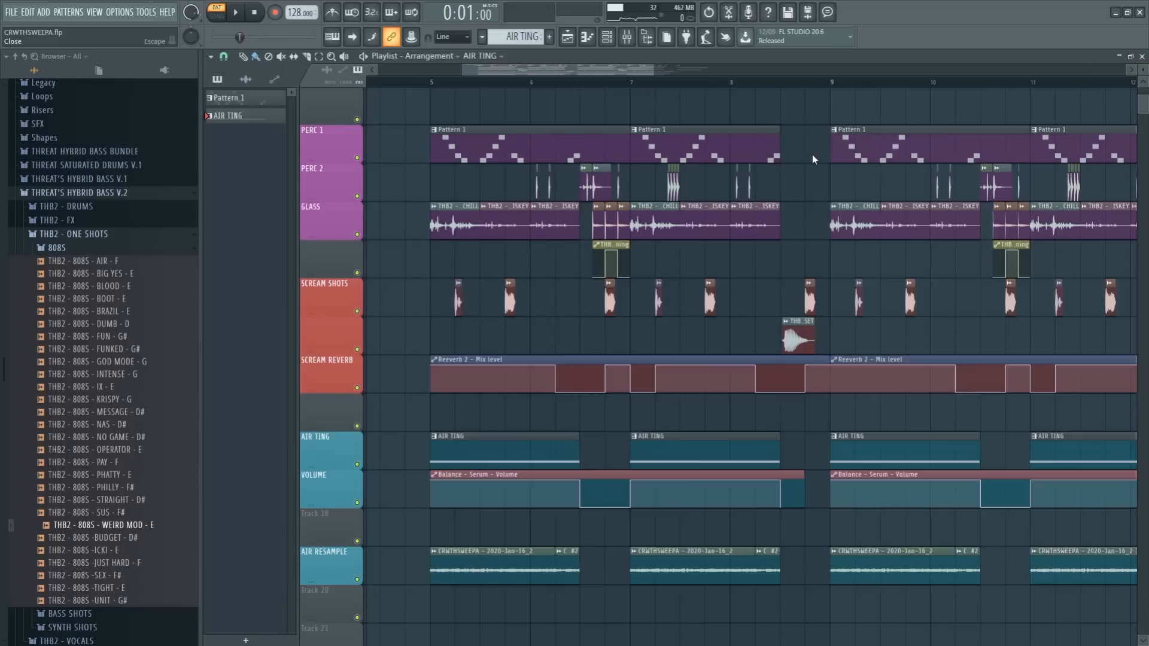
# - Move the AIR TING pattern's single D#6 note to a lower pitch in the Serum #2 piano roll
pyautogui.scroll(-4, 581, 296)
pyautogui.scroll(2, 581, 296)
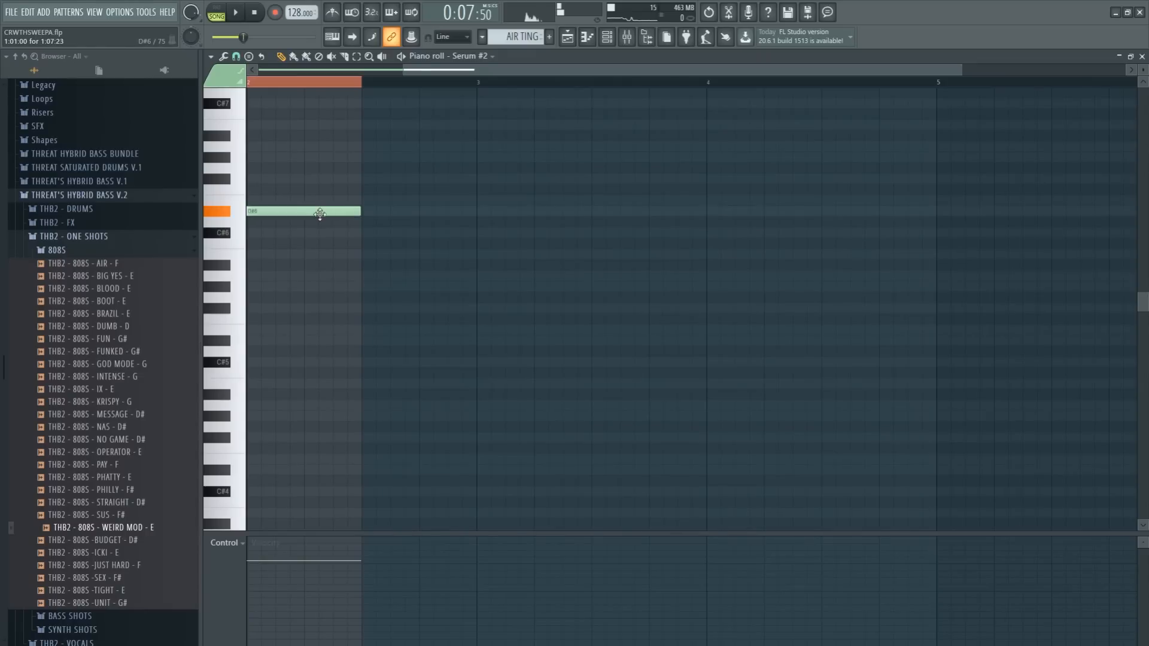
pyautogui.moveTo(320, 214); pyautogui.dragTo(293, 339)
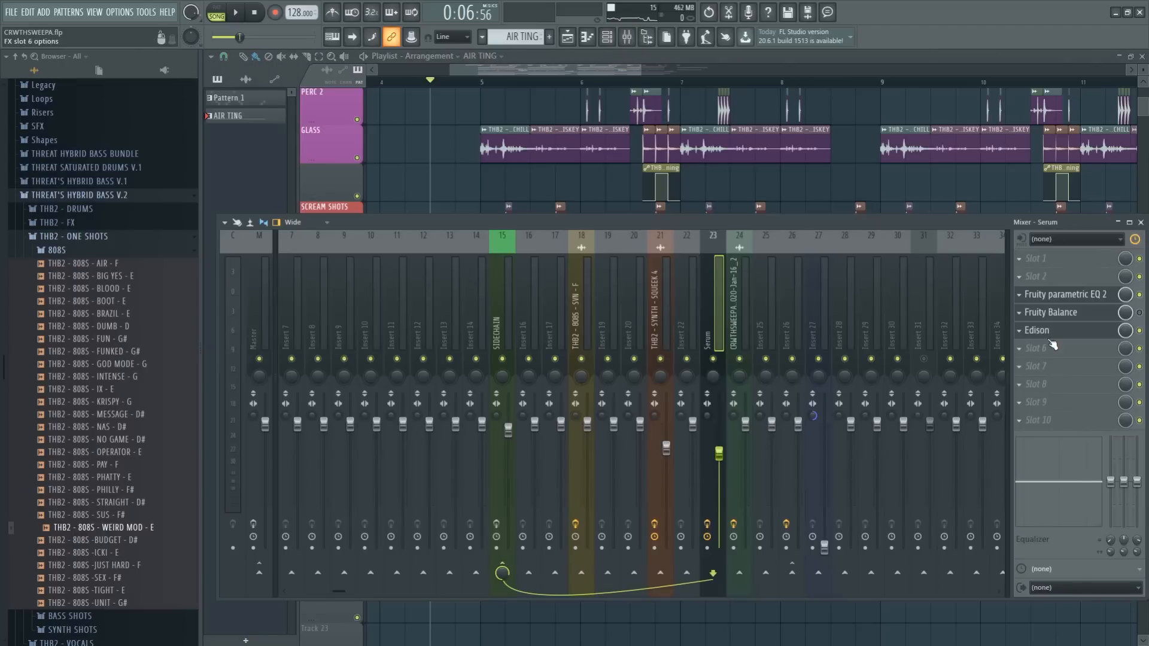
# - Open Edison on the Serum insert and unmute the AIR RESAMPLE track in the playlist
pyautogui.click(1037, 330)
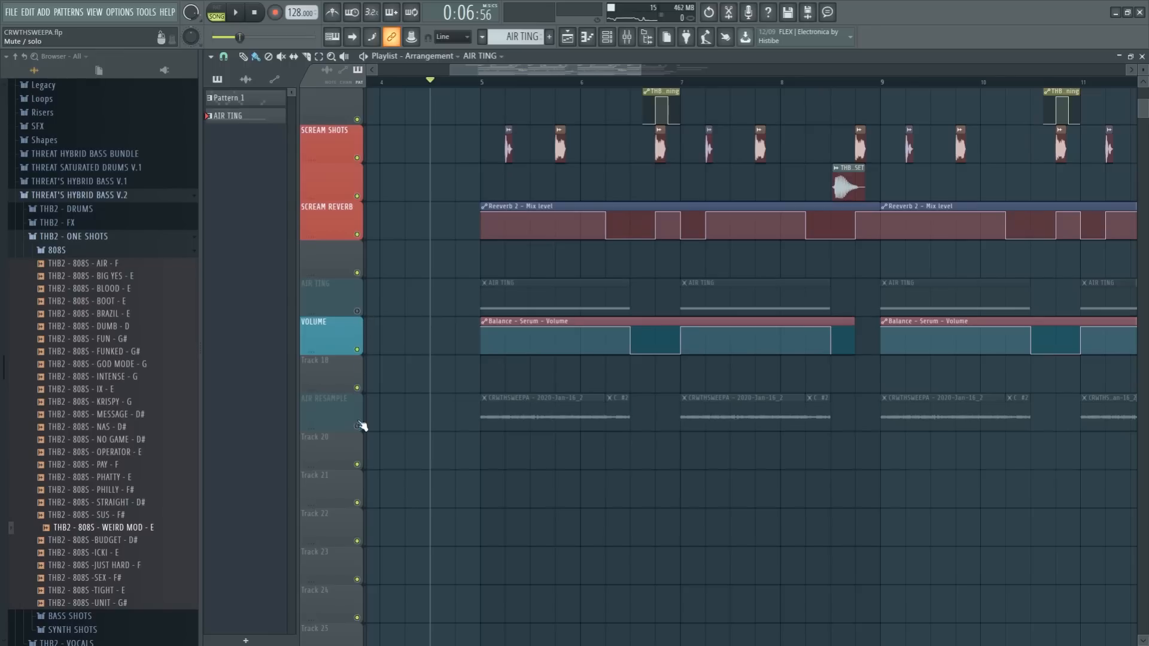
pyautogui.click(358, 425)
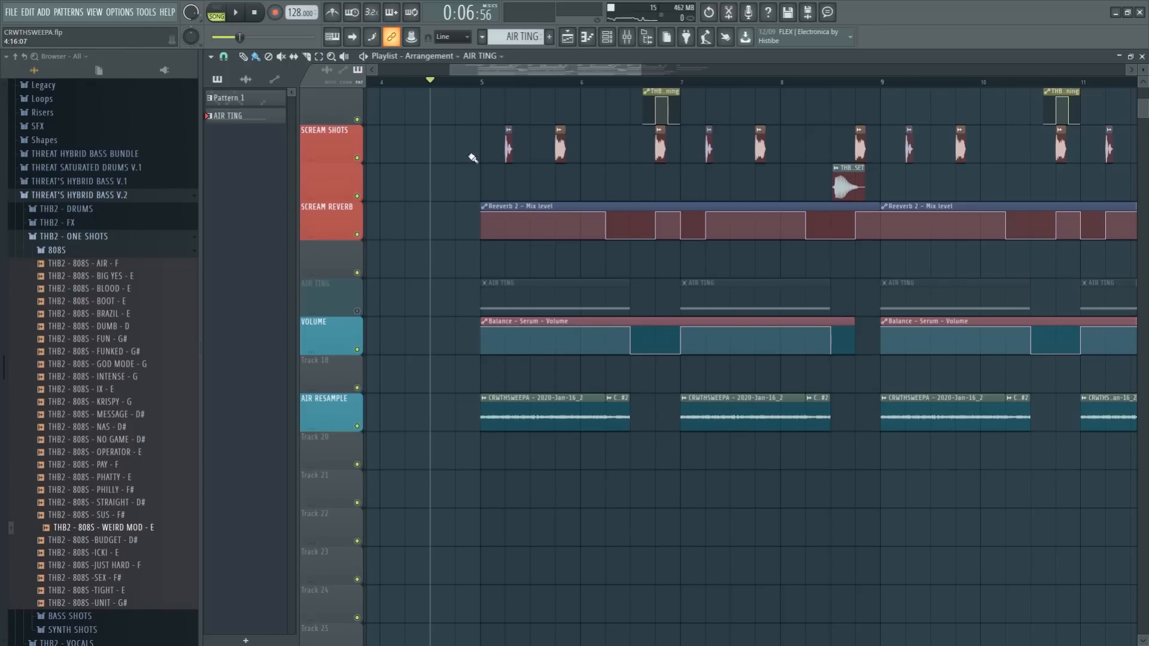
# - Review the Make unique option for the AIR RESAMPLE clip and the pitch setting of its #2 copy
pyautogui.click(484, 399)
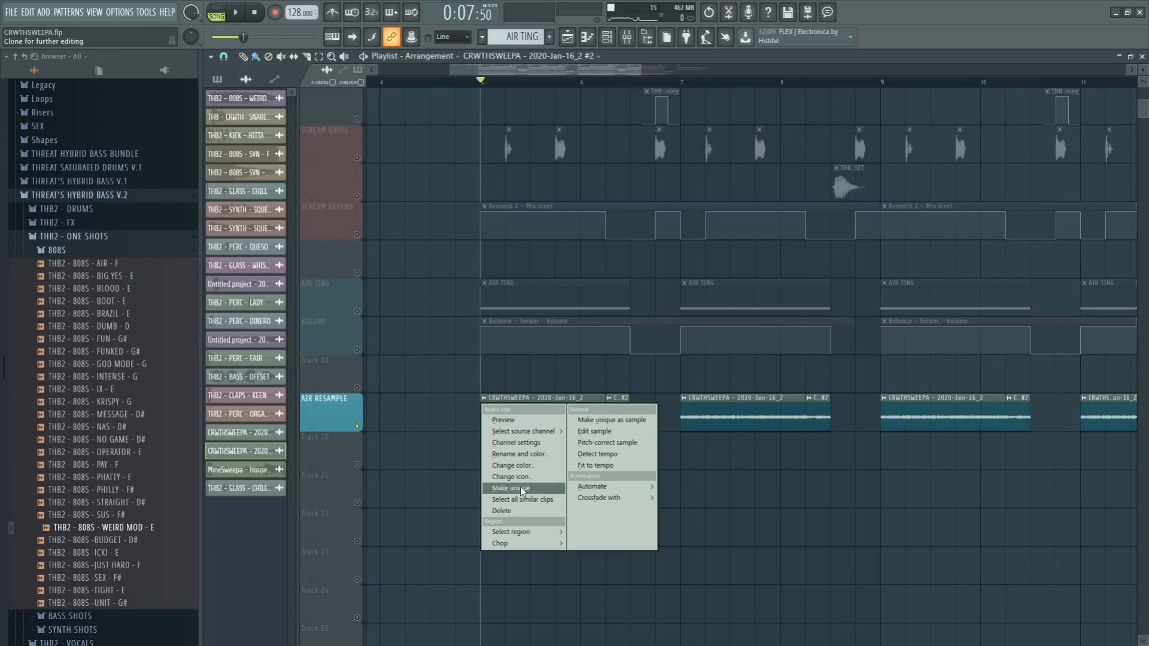
pyautogui.click(524, 491)
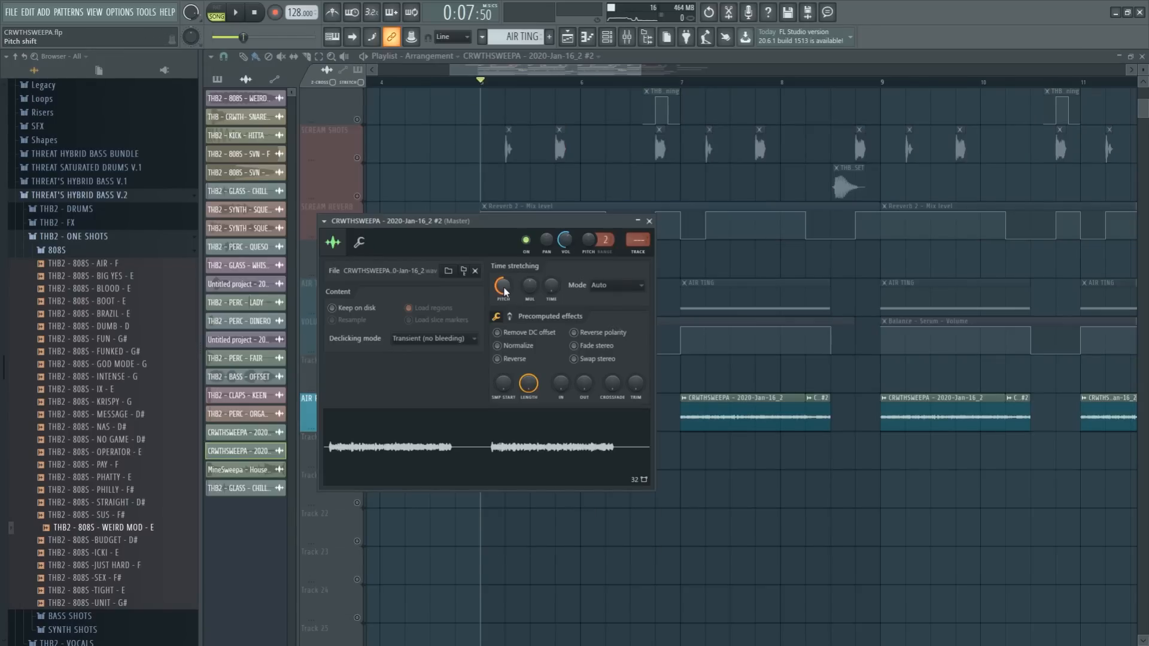
pyautogui.press('Escape')
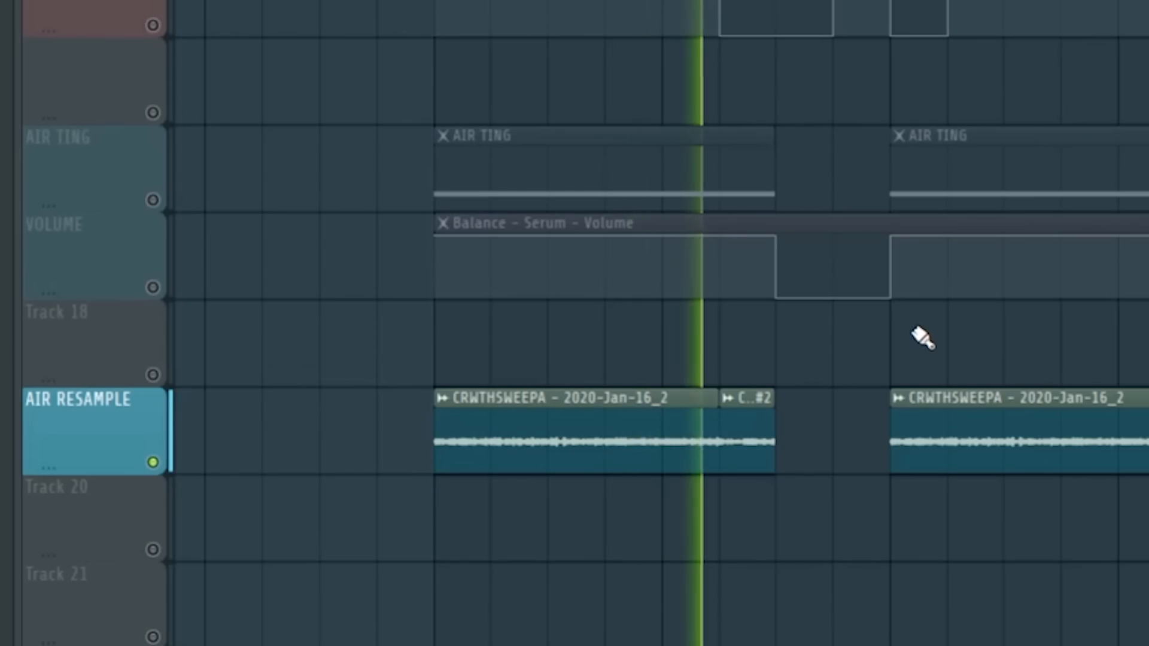